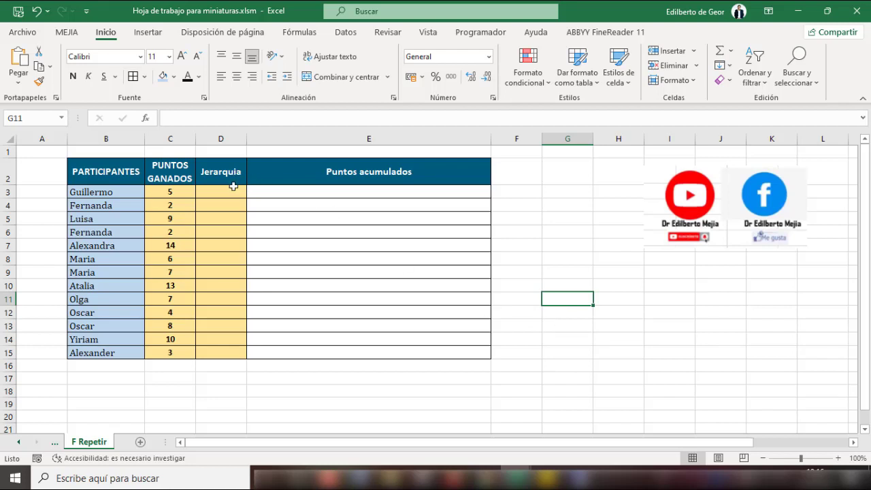
- Select the Jerarquia column and the Puntos acumulados cells down to row 15
{"action": "left_click_drag", "start_coordinate": [217, 173], "coordinate": [218, 351]}
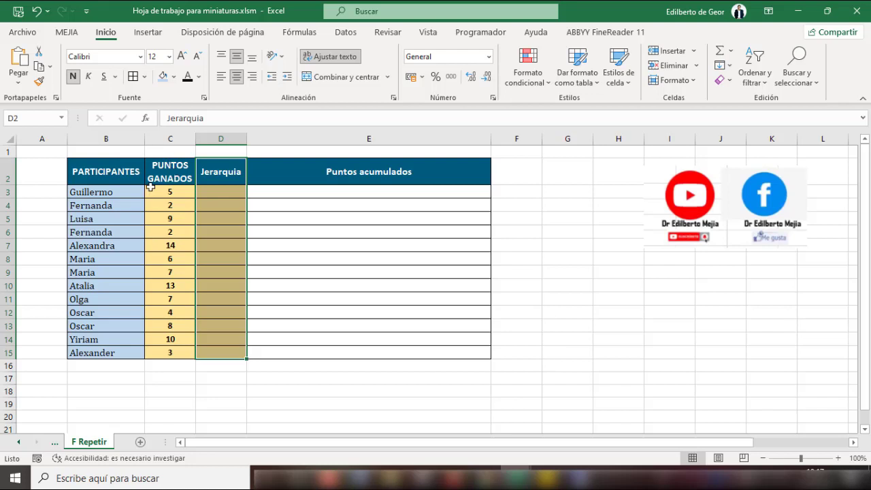
{"action": "left_click", "coordinate": [264, 192]}
{"action": "left_click_drag", "start_coordinate": [264, 193], "coordinate": [267, 352]}
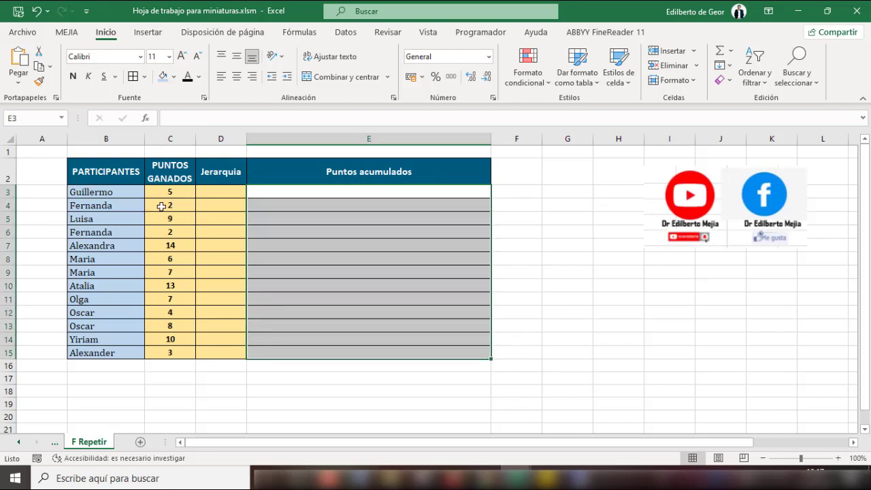
- Enter =JERARQUIA.EQV(C3,$C$3:$C$15,0) in D3 with an absolute points range
{"action": "left_click", "coordinate": [214, 196]}
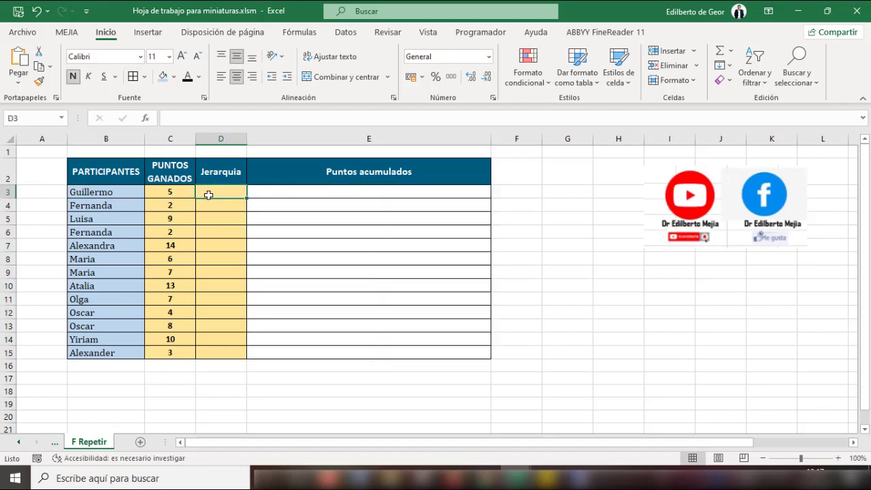
{"action": "type", "text": "="}
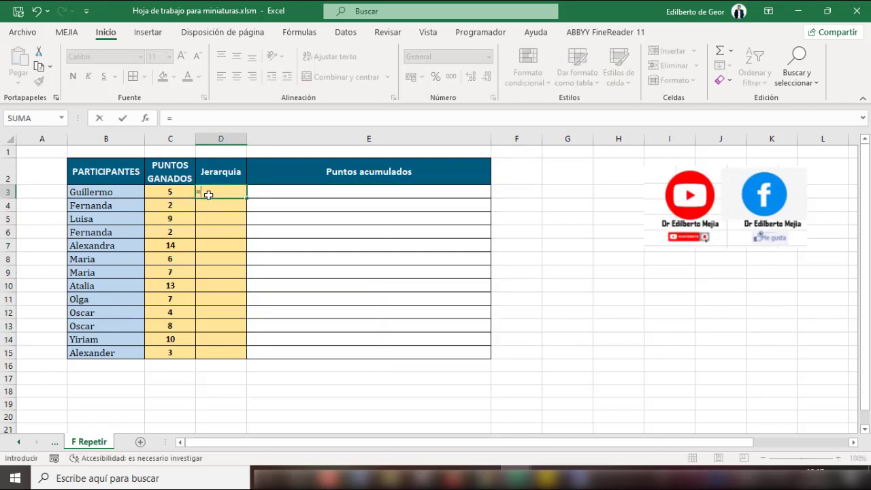
{"action": "type", "text": "jer"}
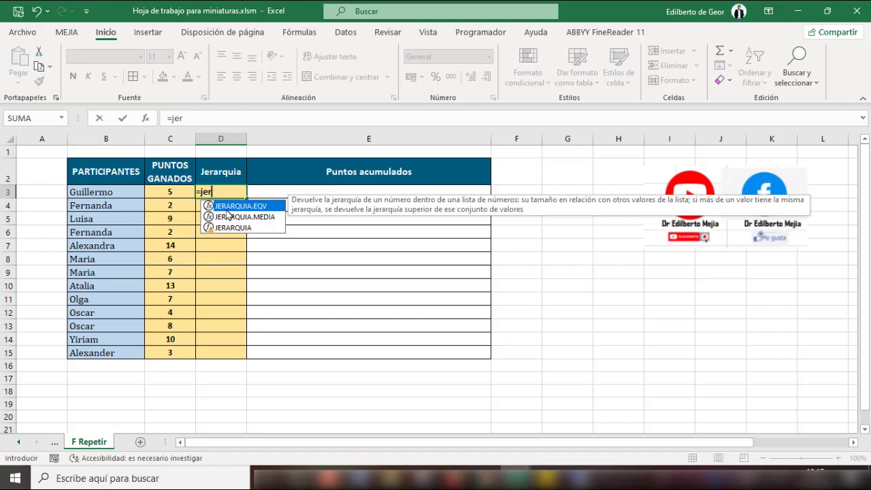
{"action": "double_click", "coordinate": [264, 207]}
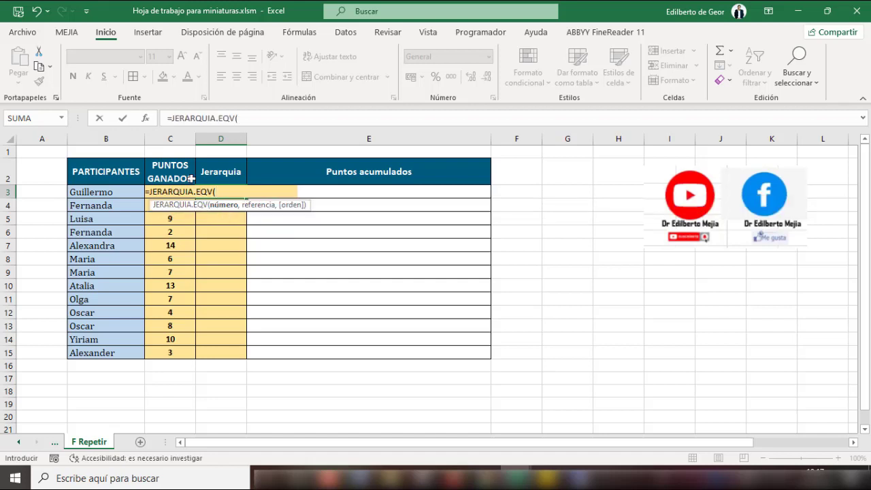
{"action": "left_click", "coordinate": [167, 192]}
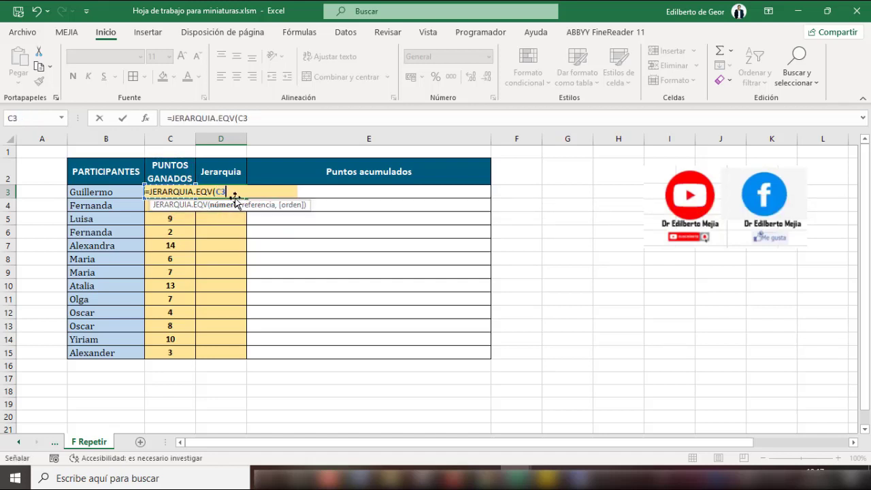
{"action": "type", "text": ","}
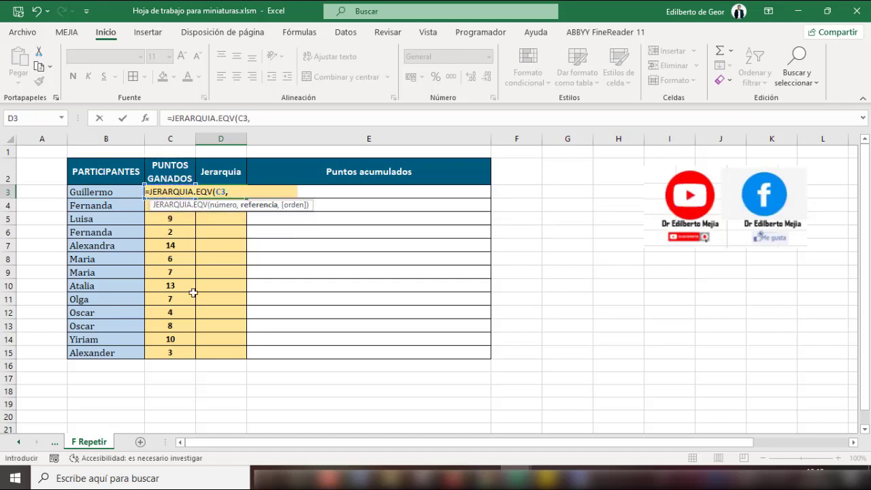
{"action": "left_click_drag", "start_coordinate": [168, 352], "coordinate": [167, 192]}
{"action": "left_click", "coordinate": [260, 117]}
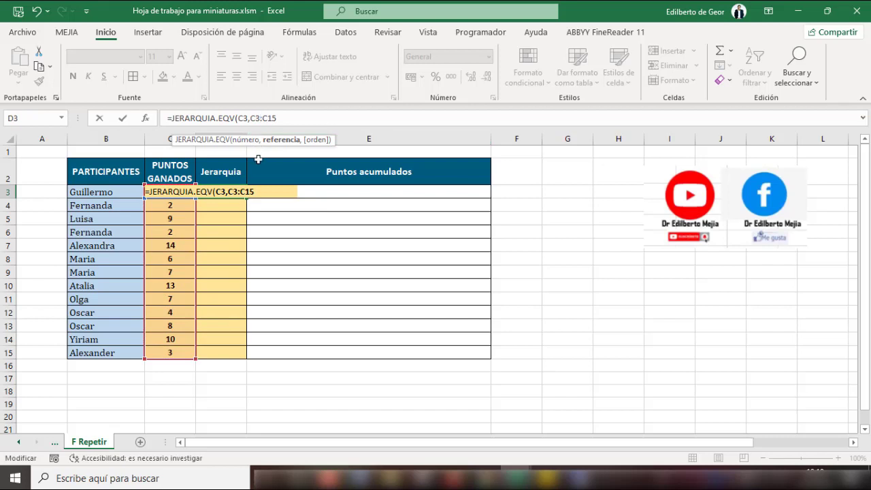
{"action": "left_click_drag", "start_coordinate": [286, 118], "coordinate": [250, 118]}
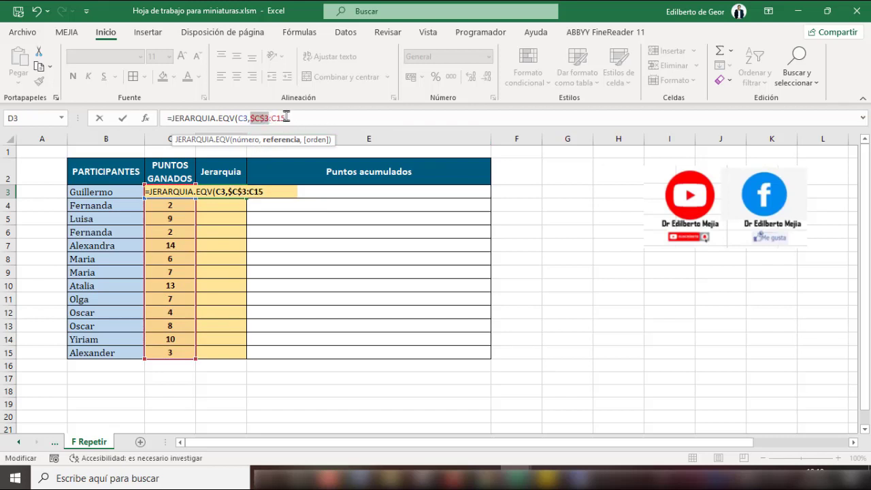
{"action": "key", "text": "F4"}
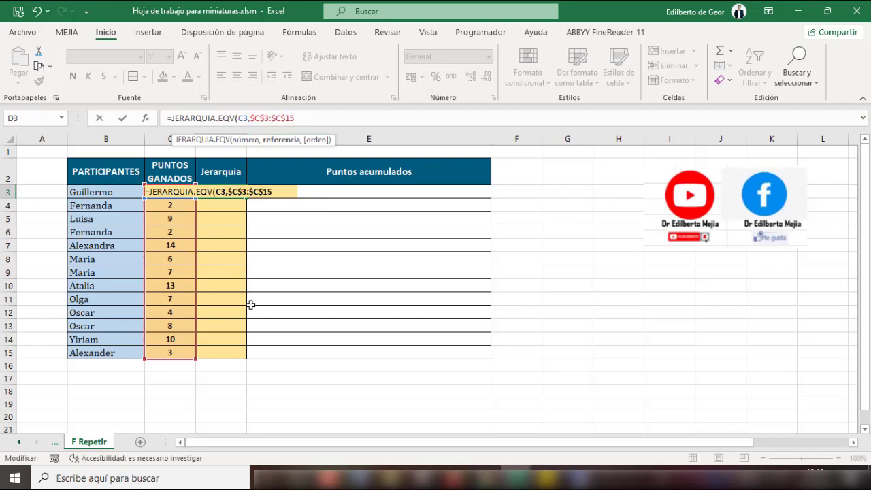
{"action": "type", "text": ",0"}
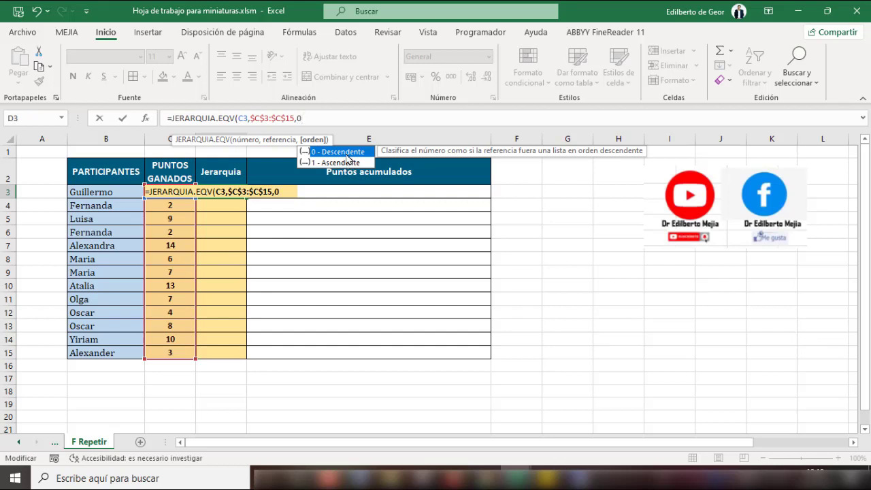
{"action": "type", "text": ")"}
{"action": "key", "text": "ctrl+Return"}
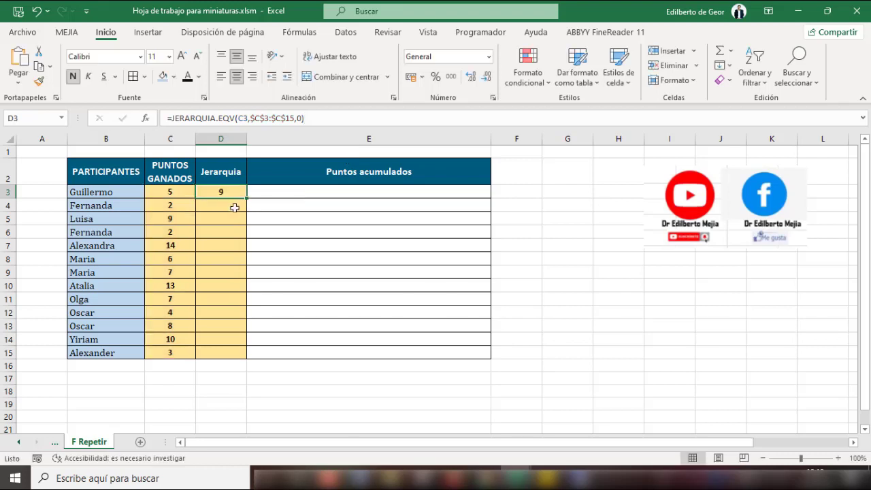
- Copy the rank formula down to D15 and check the copied formulas in D7 and D10
{"action": "left_click_drag", "start_coordinate": [247, 198], "coordinate": [242, 355]}
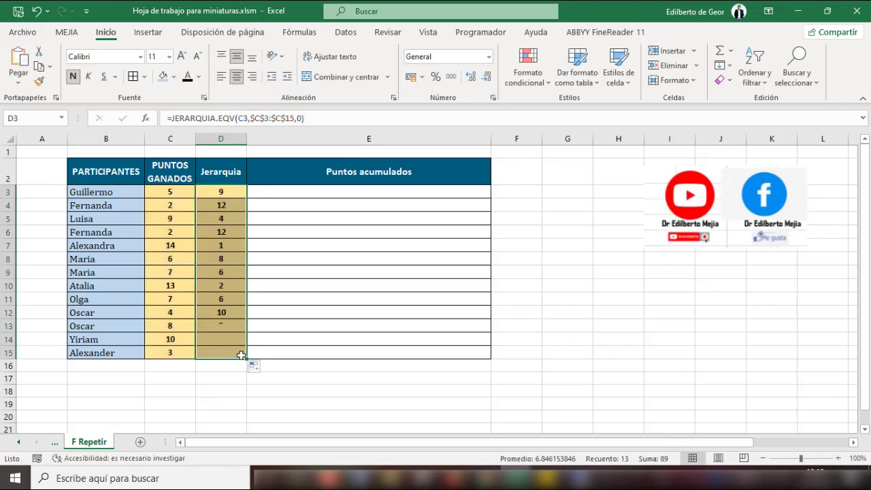
{"action": "left_click", "coordinate": [232, 245]}
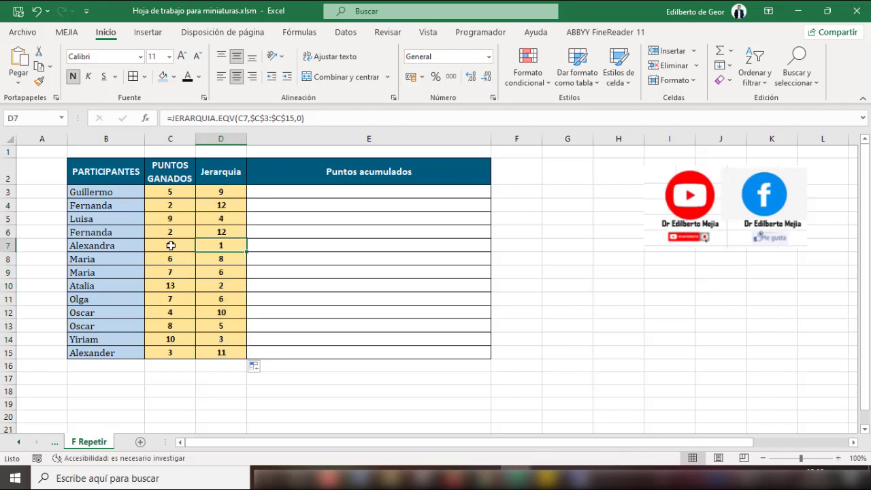
{"action": "left_click", "coordinate": [216, 282]}
{"action": "key", "text": "Down"}
{"action": "key", "text": "Down"}
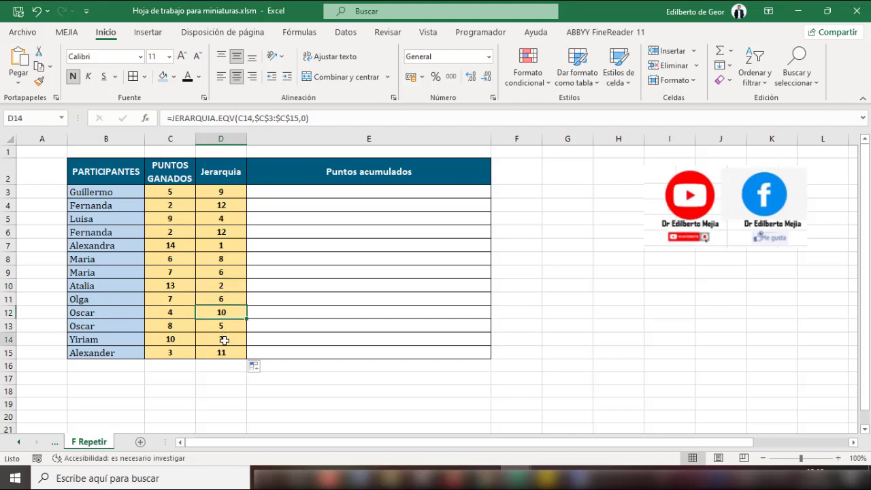
{"action": "key", "text": "Down"}
{"action": "key", "text": "Down"}
- Start a =REPETIR( formula in cell E3 for the star bar
{"action": "left_click", "coordinate": [305, 194]}
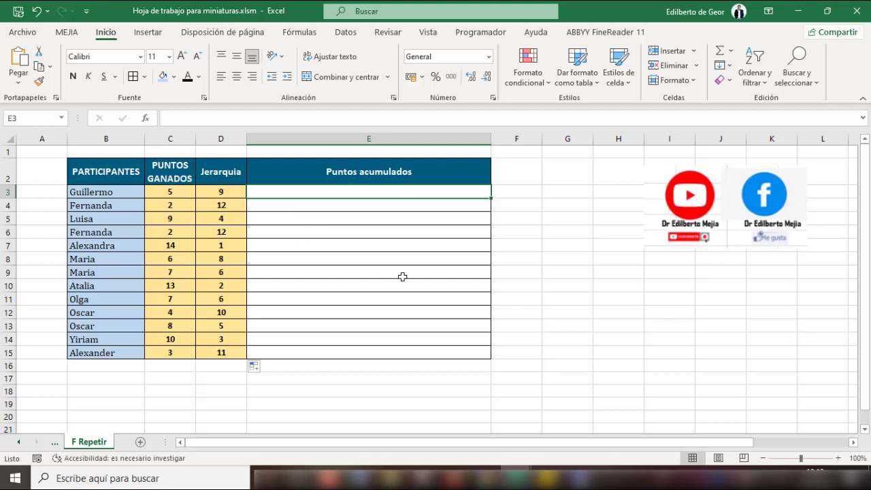
{"action": "type", "text": "="}
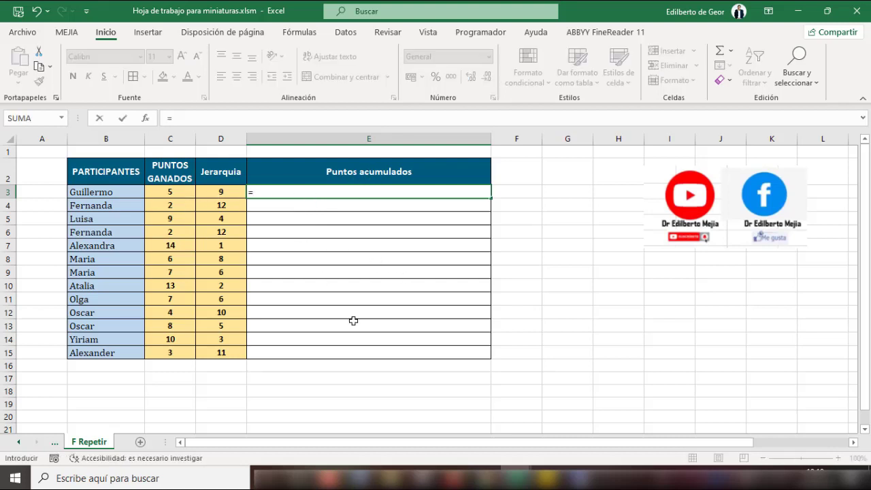
{"action": "type", "text": "repetir("}
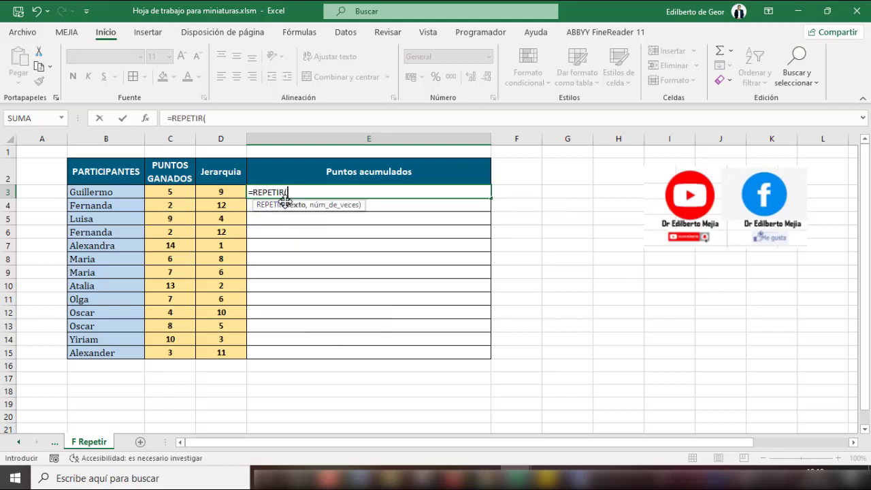
{"action": "left_click", "coordinate": [221, 378]}
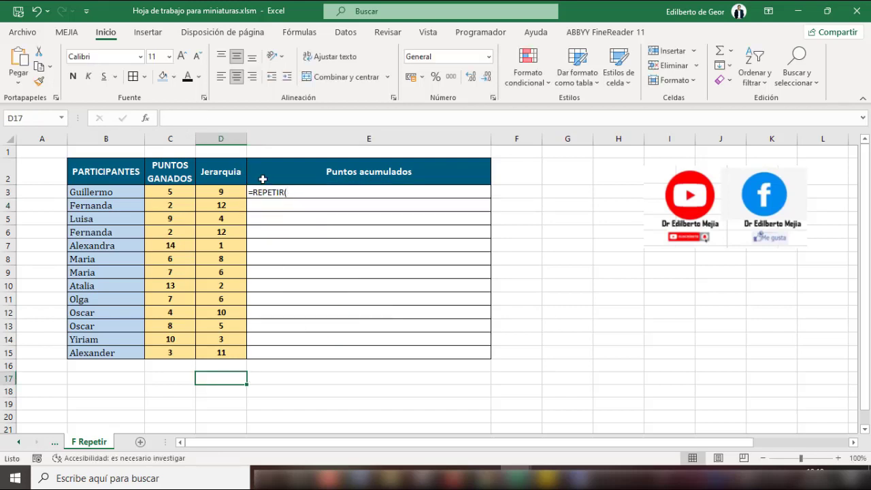
- Insert the white star symbol from the emoji picker into cell D17
{"action": "key", "text": "super+period"}
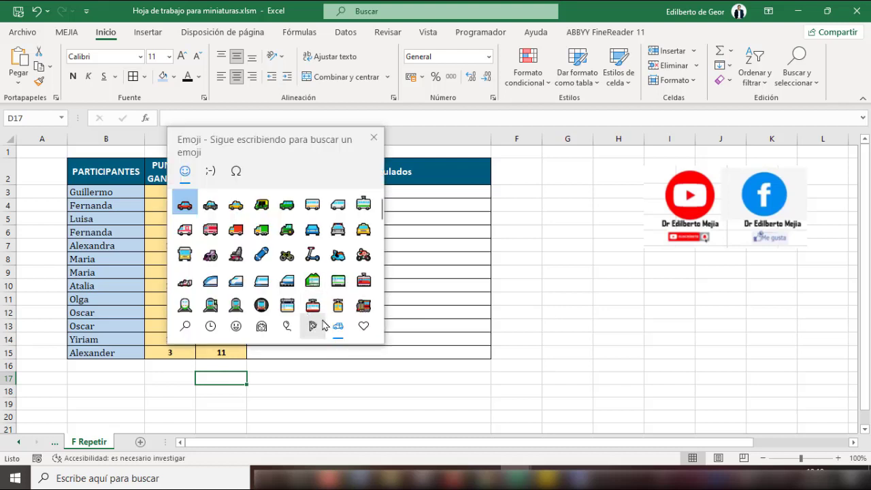
{"action": "left_click_drag", "start_coordinate": [381, 203], "coordinate": [381, 286]}
{"action": "left_click", "coordinate": [338, 273]}
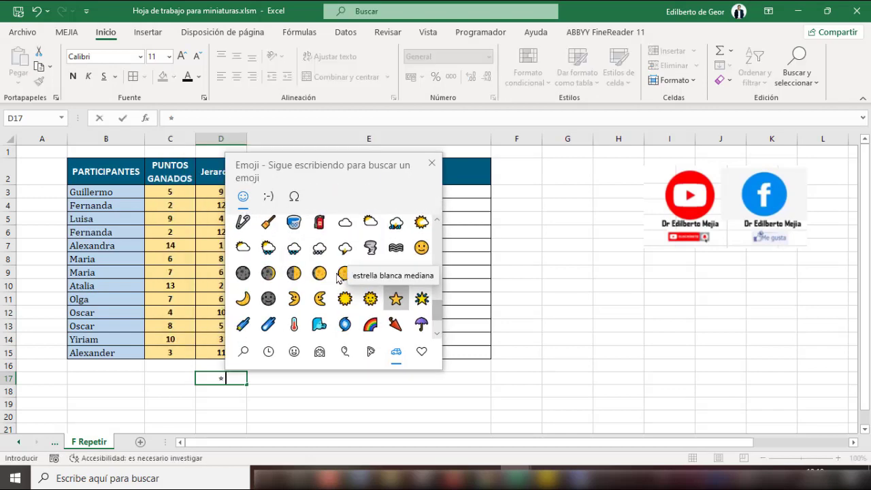
{"action": "key", "text": "ctrl+Return"}
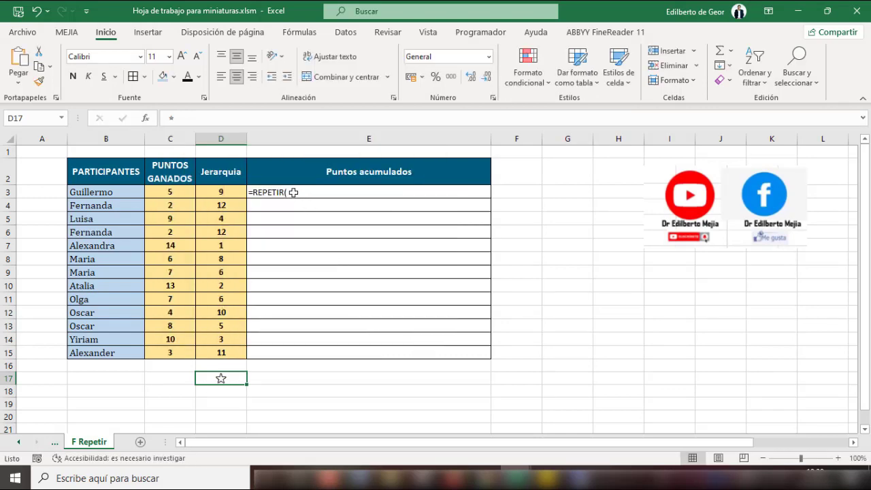
- Remove the leading apostrophe from E3's =REPETIR( text so it becomes a live formula
{"action": "left_click", "coordinate": [293, 192]}
{"action": "left_click", "coordinate": [174, 117]}
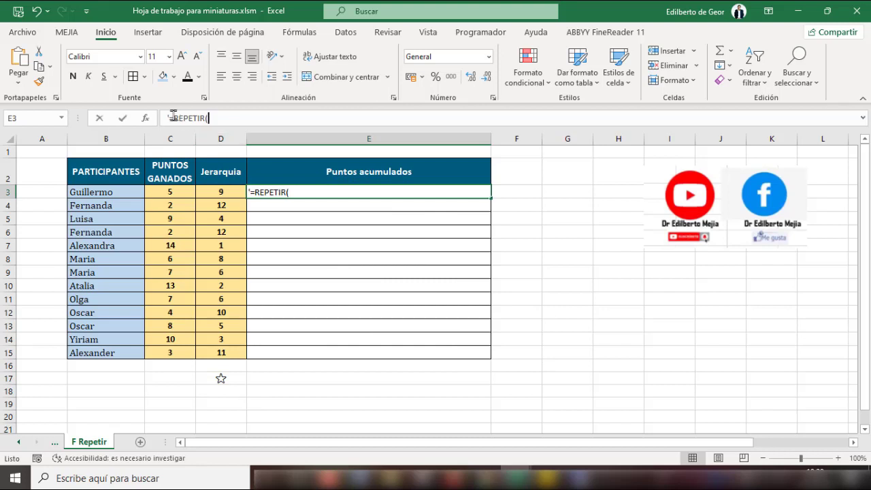
{"action": "key", "text": "BackSpace"}
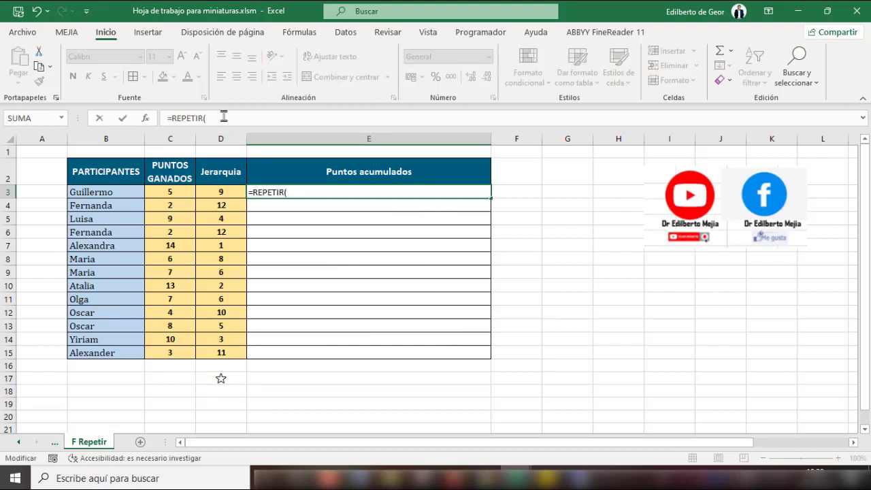
{"action": "left_click", "coordinate": [223, 380]}
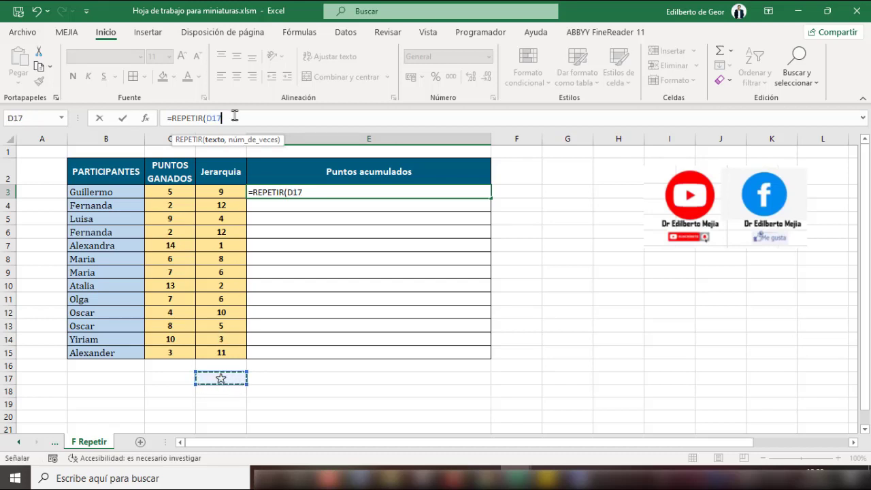
{"action": "key", "text": "BackSpace"}
{"action": "key", "text": "BackSpace"}
{"action": "key", "text": "BackSpace"}
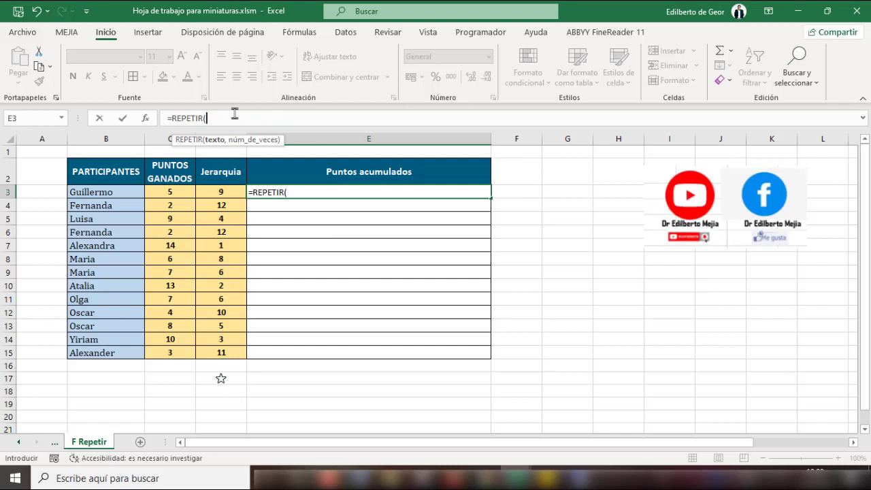
- Try adding a quoted star emoji as the REPETIR text, then delete it
{"action": "key", "text": "super+period"}
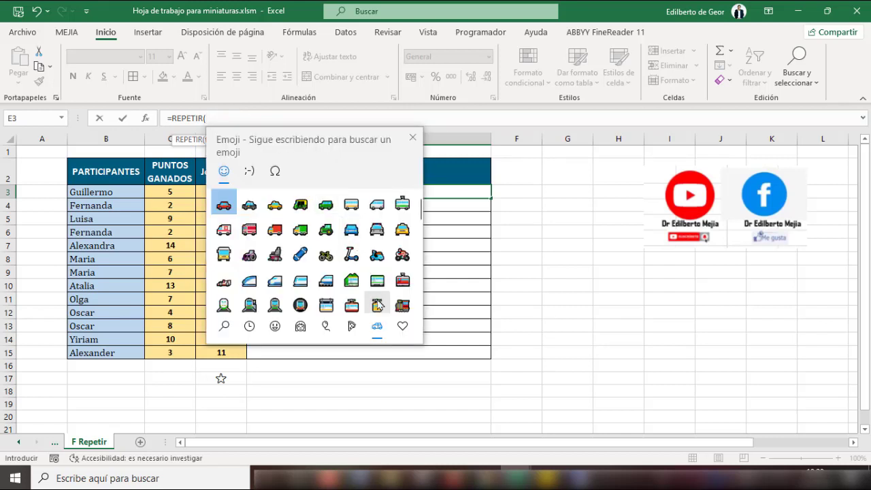
{"action": "left_click_drag", "start_coordinate": [421, 209], "coordinate": [419, 288]}
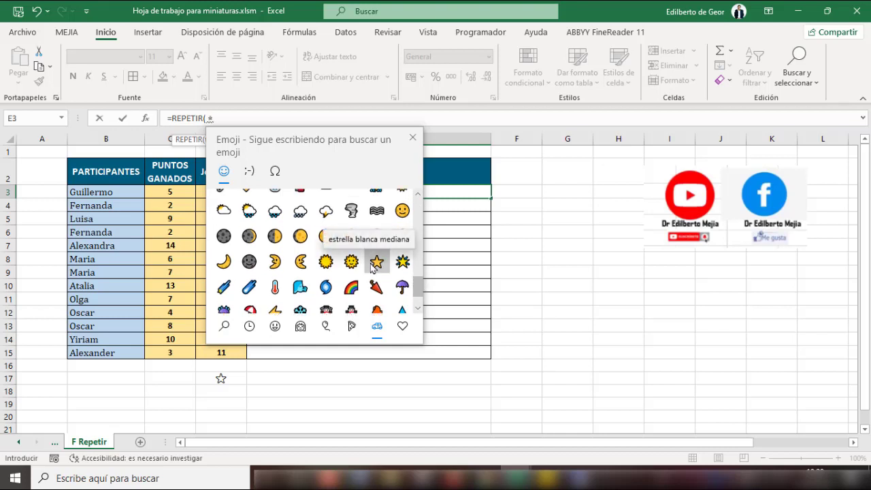
{"action": "left_click", "coordinate": [376, 261]}
{"action": "key", "text": "Escape"}
{"action": "left_click", "coordinate": [211, 118]}
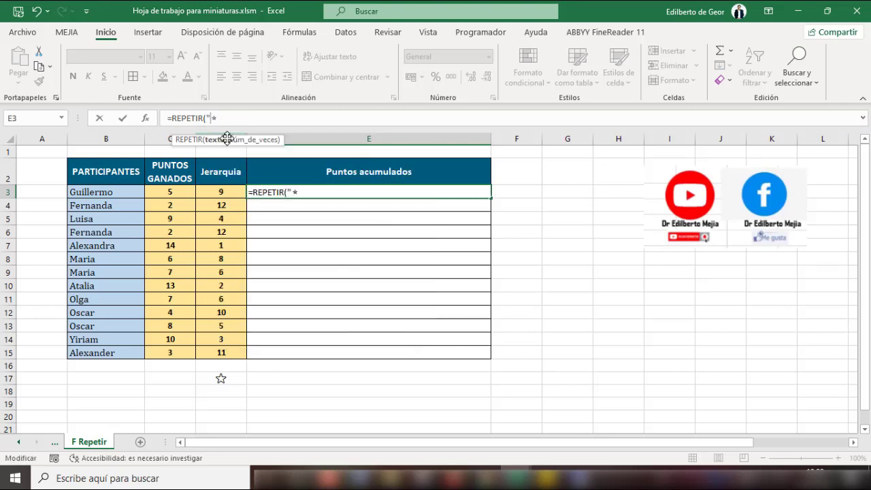
{"action": "type", "text": "\""}
{"action": "key", "text": "Right"}
{"action": "type", "text": "\""}
{"action": "key", "text": "BackSpace"}
{"action": "key", "text": "BackSpace"}
{"action": "key", "text": "BackSpace"}
- Finish E3 as =REPETIR($D$17,C3), with D17 as an absolute reference
{"action": "left_click", "coordinate": [220, 378]}
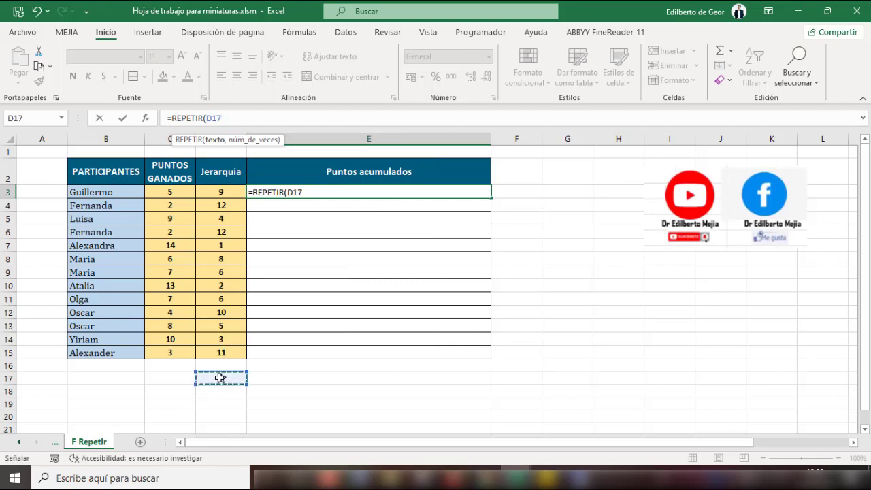
{"action": "left_click", "coordinate": [216, 117]}
{"action": "key", "text": "F4"}
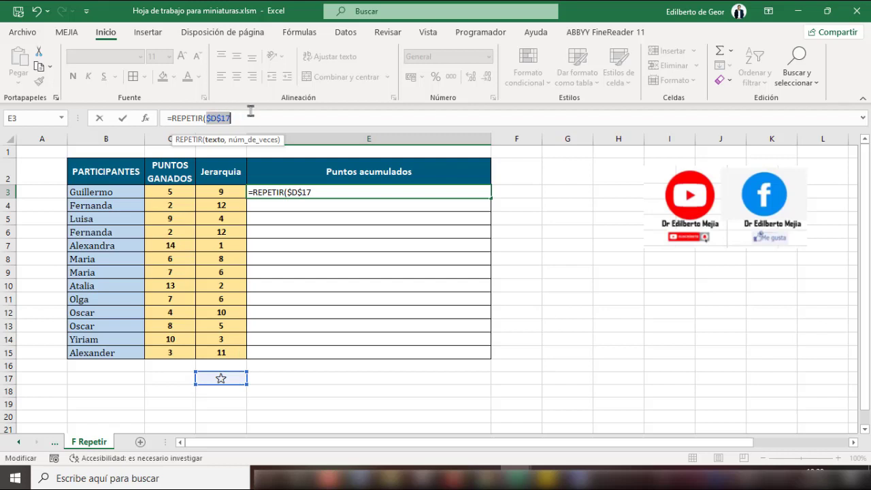
{"action": "type", "text": ","}
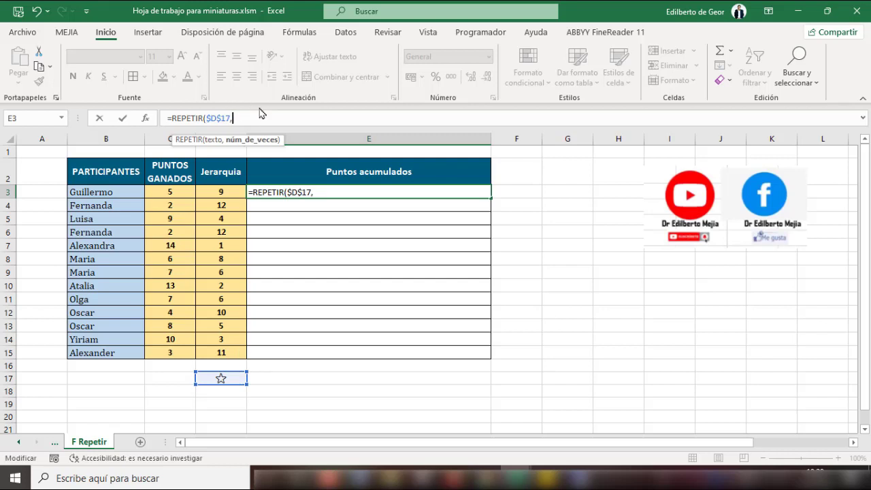
{"action": "left_click", "coordinate": [179, 191]}
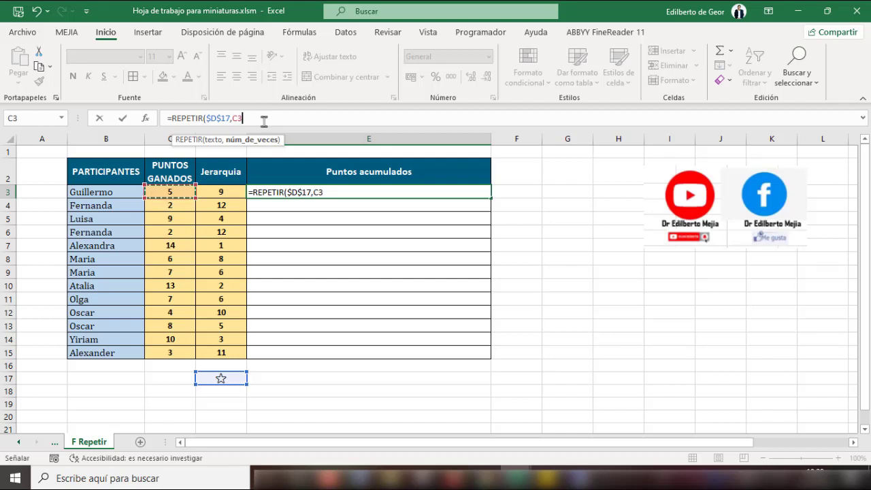
{"action": "type", "text": ")"}
{"action": "key", "text": "Return"}
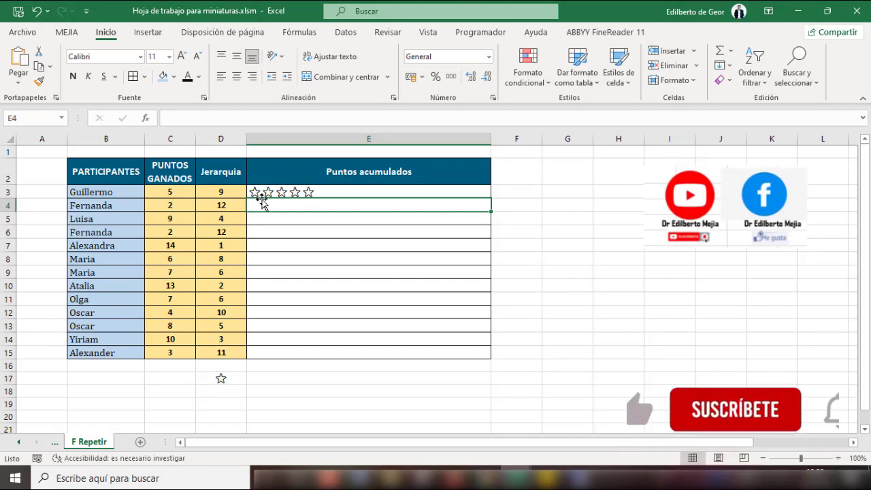
- Copy the star-bar formula from E3 down to E15
{"action": "left_click", "coordinate": [404, 194]}
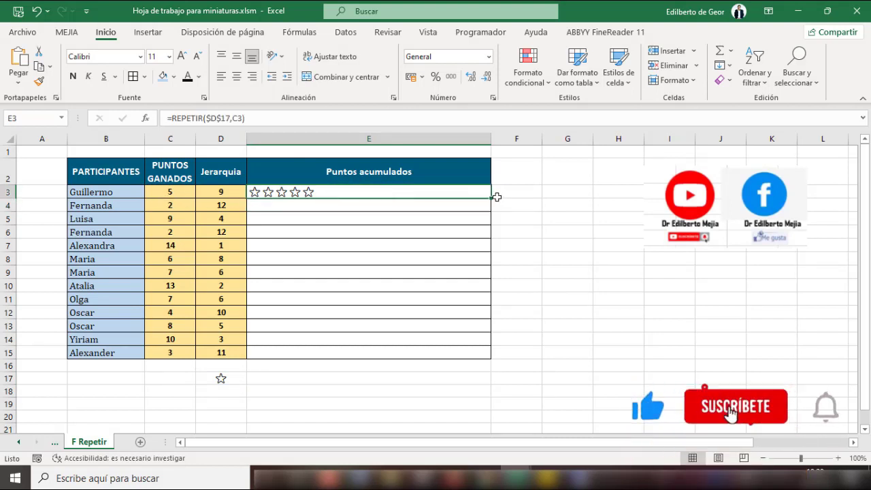
{"action": "left_click_drag", "start_coordinate": [491, 198], "coordinate": [491, 360]}
{"action": "left_click", "coordinate": [555, 284]}
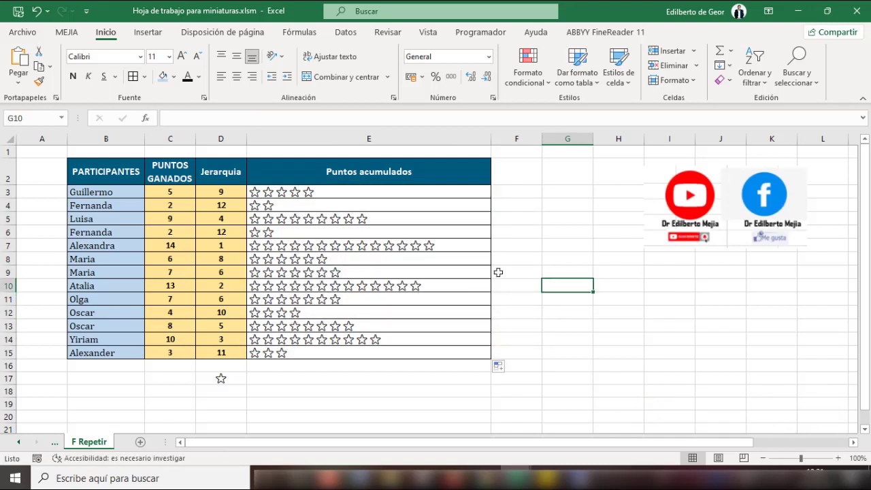
- Change the points in C9 to 2 and in C10 to 12
{"action": "left_click", "coordinate": [167, 283]}
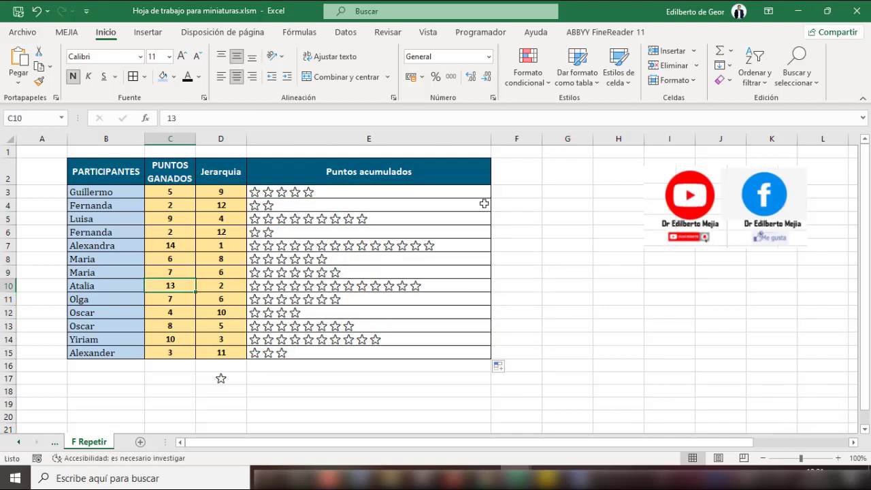
{"action": "key", "text": "Up"}
{"action": "type", "text": "2"}
{"action": "key", "text": "Return"}
{"action": "type", "text": "12"}
{"action": "key", "text": "ctrl+Return"}
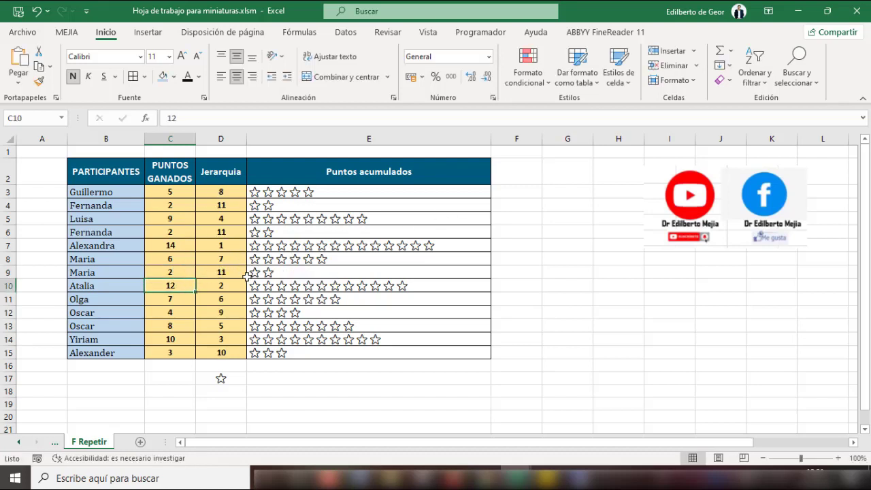
- Change the points in C6 to 16
{"action": "left_click", "coordinate": [175, 246]}
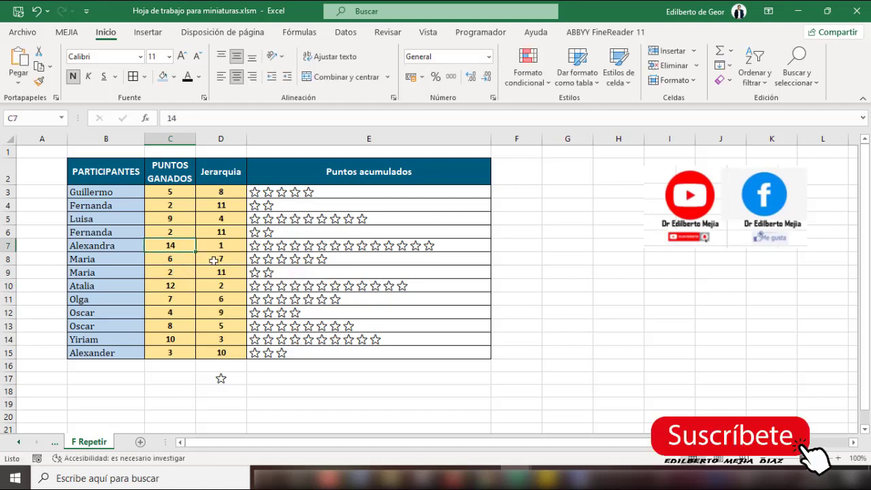
{"action": "left_click", "coordinate": [171, 232]}
{"action": "type", "text": "16"}
{"action": "left_click", "coordinate": [300, 352]}
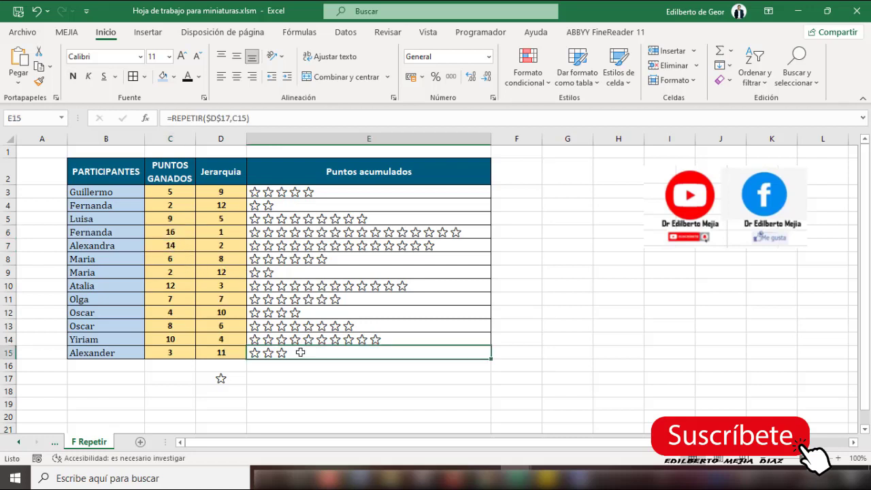